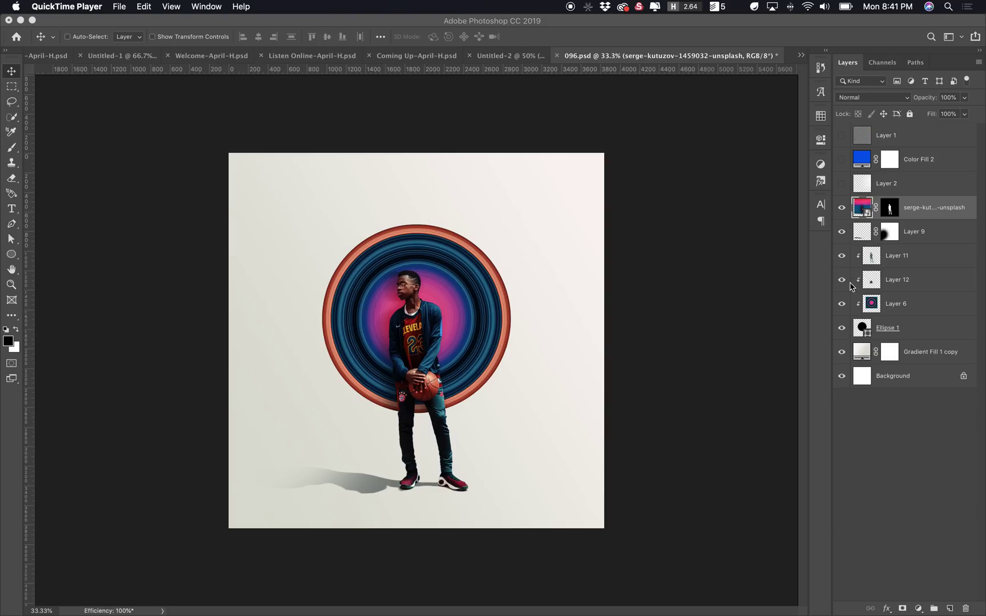
- Hide the Ellipse 1 ring layer and zoom to 100% on the player
{"action": "left_click", "coordinate": [842, 329]}
{"action": "left_click", "coordinate": [843, 329]}
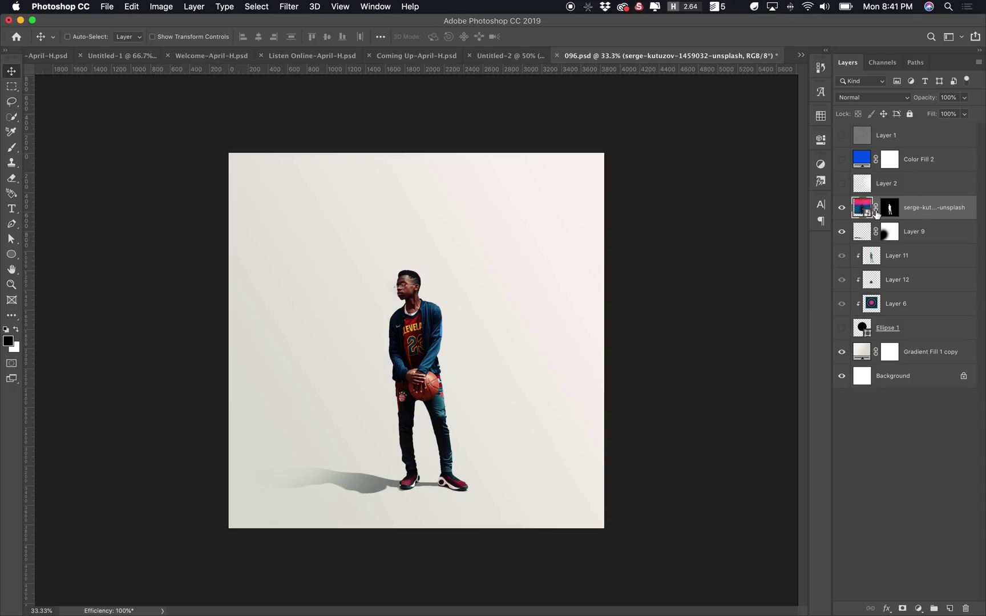
{"action": "left_click", "coordinate": [842, 208]}
{"action": "left_click", "coordinate": [842, 208]}
{"action": "key", "text": "super+1"}
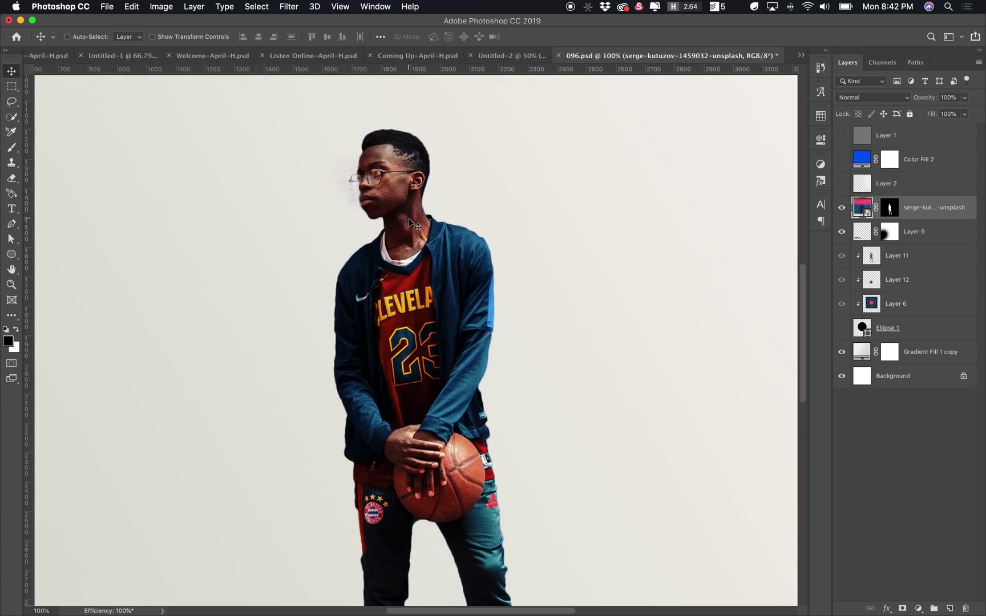
- Disable the player photo's layer mask to check the wall behind, then re-enable it
{"action": "left_click", "coordinate": [890, 210]}
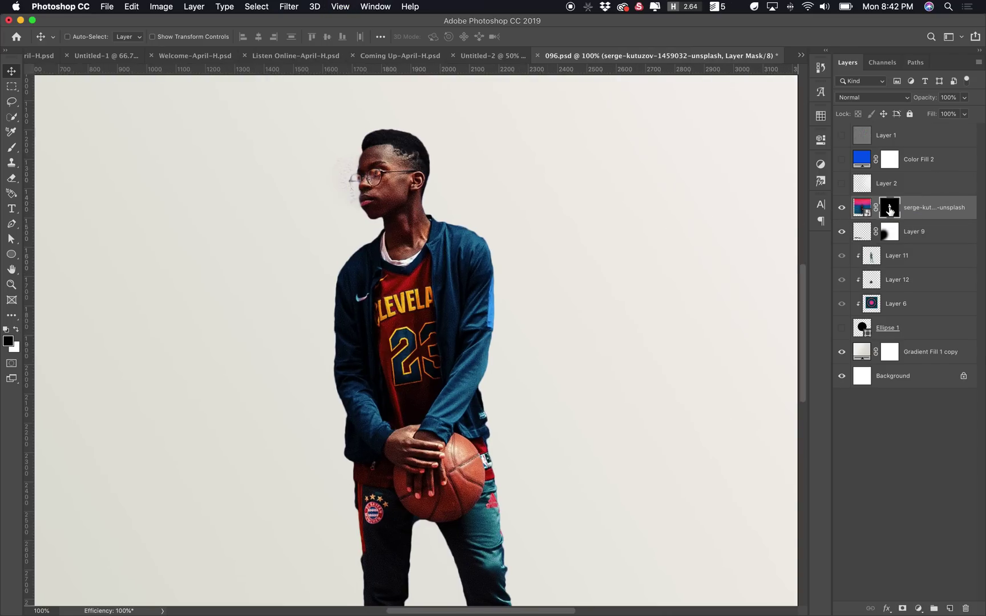
{"action": "right_click", "coordinate": [890, 210]}
{"action": "left_click", "coordinate": [858, 211]}
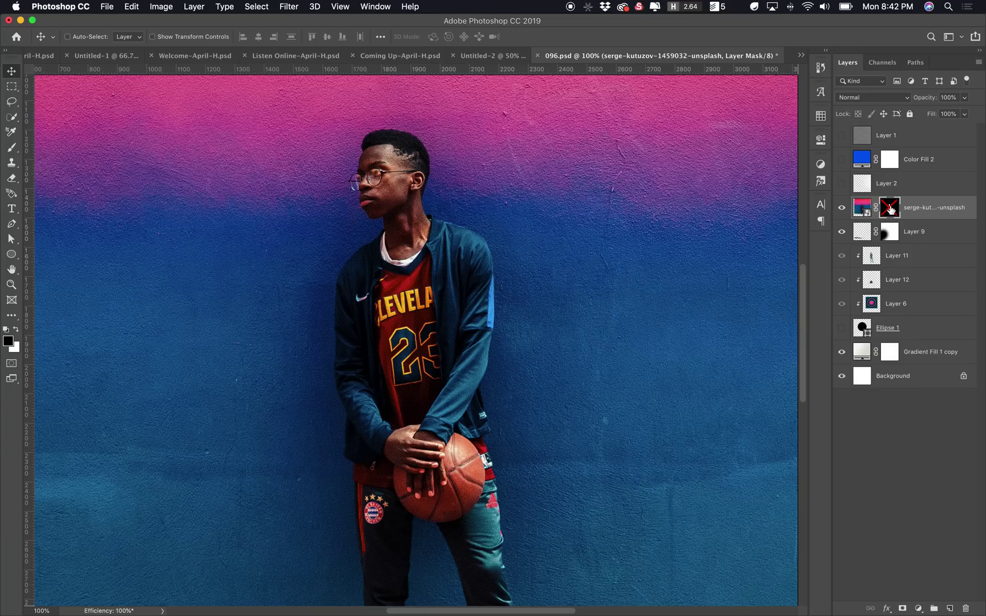
{"action": "right_click", "coordinate": [891, 210]}
{"action": "left_click", "coordinate": [866, 210]}
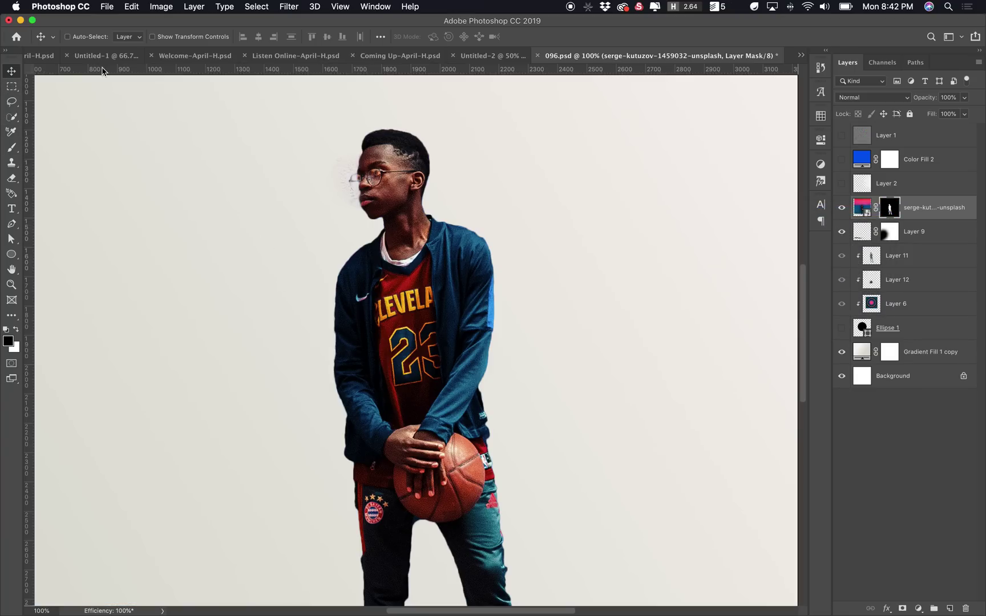
- Try a tall rectangular selection down the player's torso, then deselect it
{"action": "left_click", "coordinate": [12, 86]}
{"action": "left_click_drag", "start_coordinate": [395, 219], "coordinate": [410, 420]}
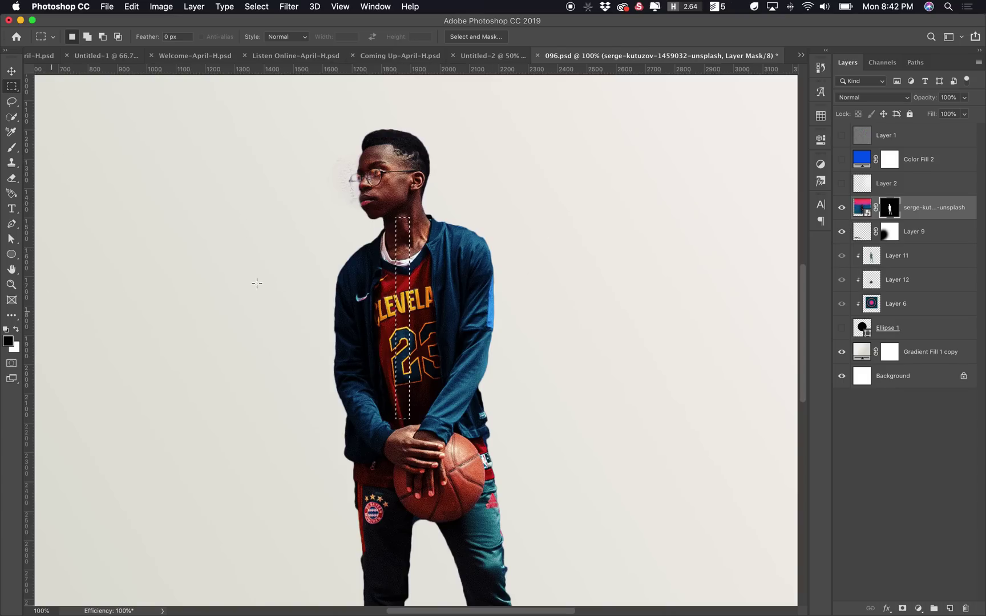
{"action": "key", "text": "super+d"}
- Select a one-pixel column through the player's centre with the Single Column Marquee at 66.7%
{"action": "left_click", "coordinate": [12, 315]}
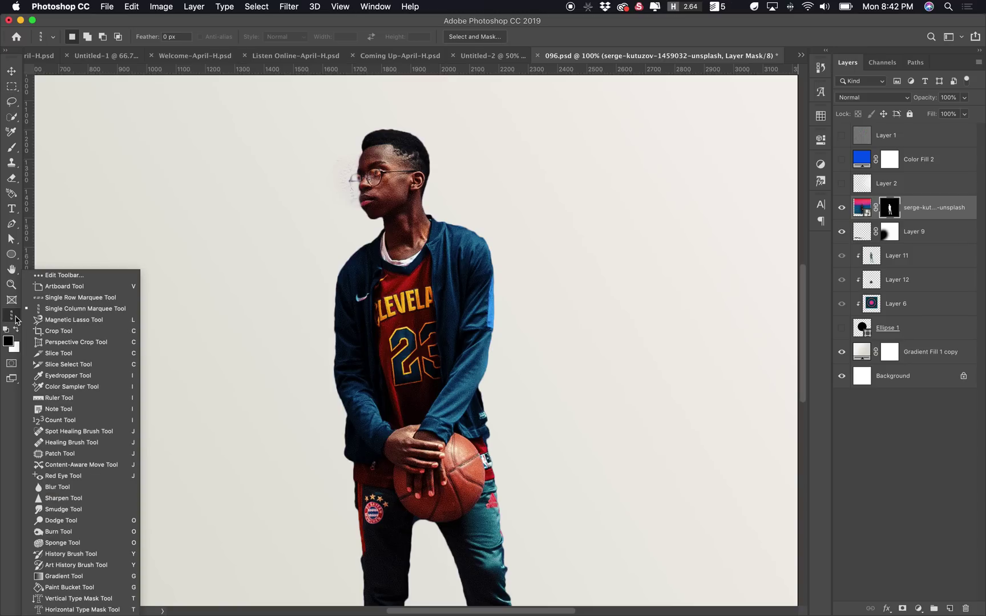
{"action": "left_click", "coordinate": [88, 311]}
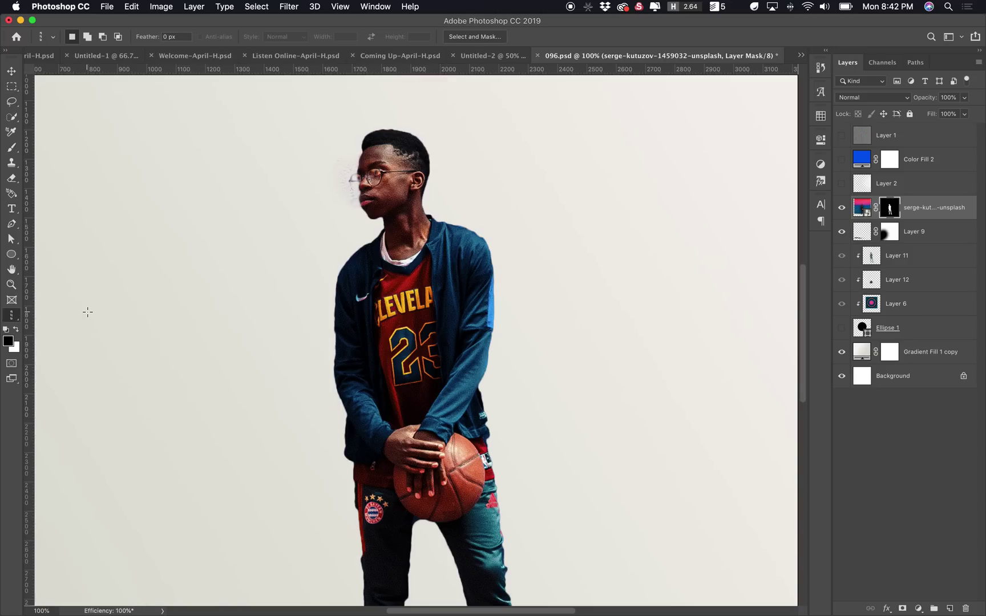
{"action": "left_click", "coordinate": [406, 323]}
{"action": "key", "text": "super+equal"}
{"action": "key", "text": "super+minus"}
{"action": "key", "text": "super+minus"}
{"action": "key", "text": "super+minus"}
{"action": "key", "text": "super+minus"}
{"action": "key", "text": "super+minus"}
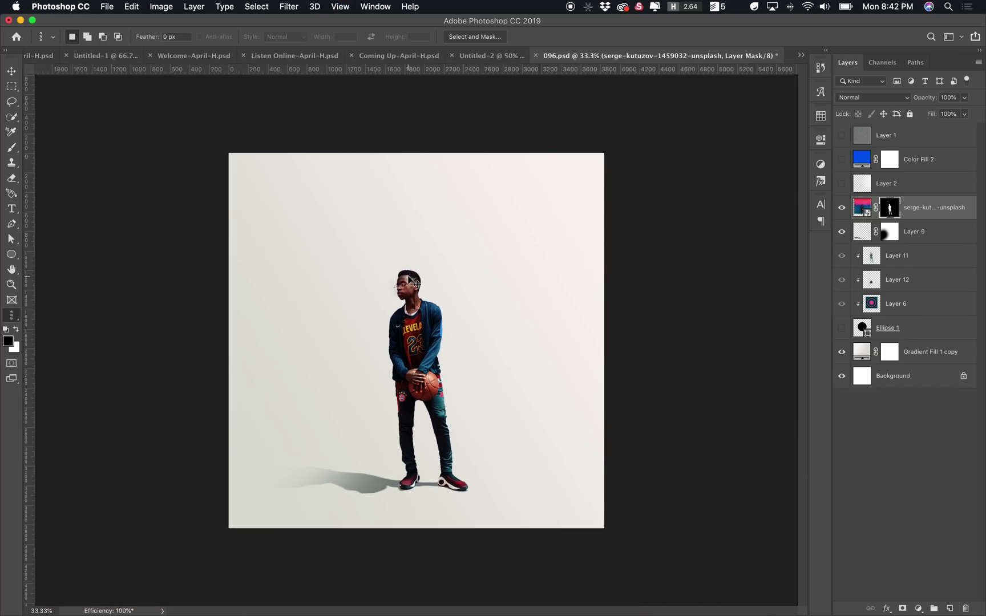
{"action": "key", "text": "super+equal"}
{"action": "key", "text": "super+equal"}
{"action": "left_click", "coordinate": [408, 277]}
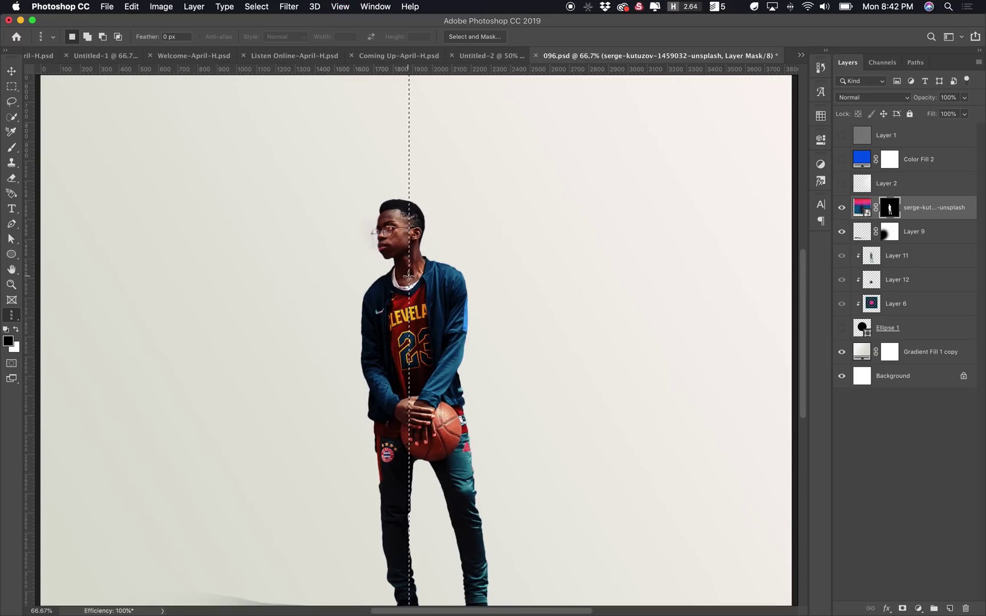
- Subtract the column above the head and below the hands, then target the player photo's pixels
{"action": "left_click", "coordinate": [13, 88]}
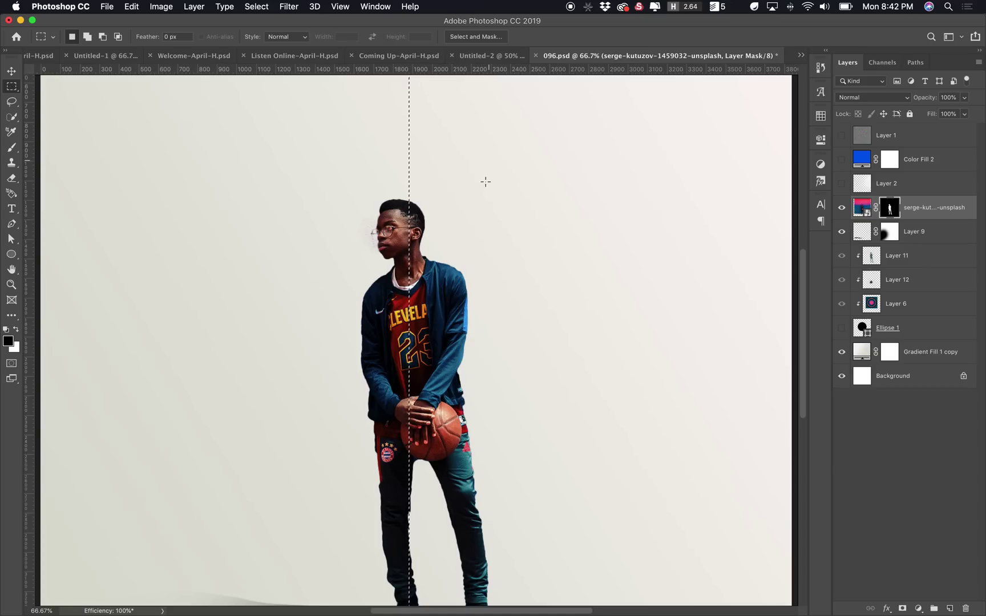
{"action": "scroll", "coordinate": [502, 211], "scroll_direction": "up", "scroll_amount": 5}
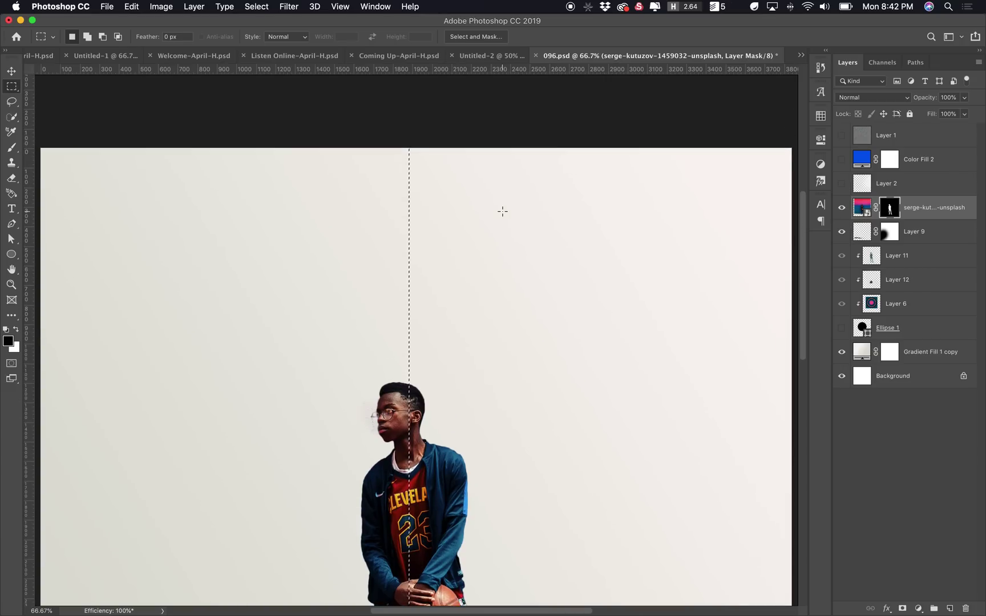
{"action": "left_click_drag", "start_coordinate": [541, 136], "coordinate": [326, 389]}
{"action": "scroll", "coordinate": [494, 353], "scroll_direction": "down", "scroll_amount": 10}
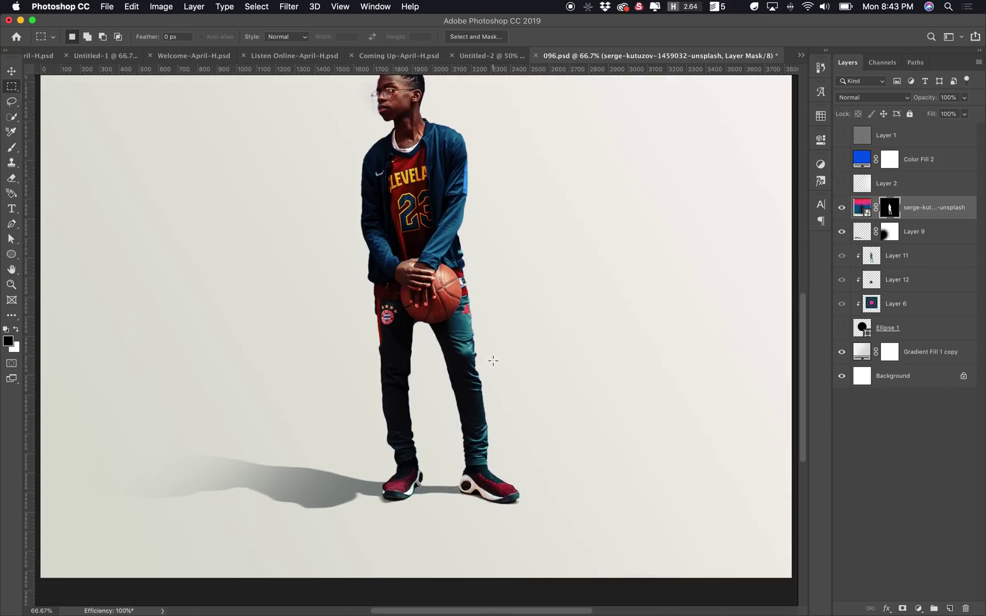
{"action": "left_click_drag", "start_coordinate": [443, 558], "coordinate": [323, 275]}
{"action": "scroll", "coordinate": [594, 339], "scroll_direction": "up", "scroll_amount": 5}
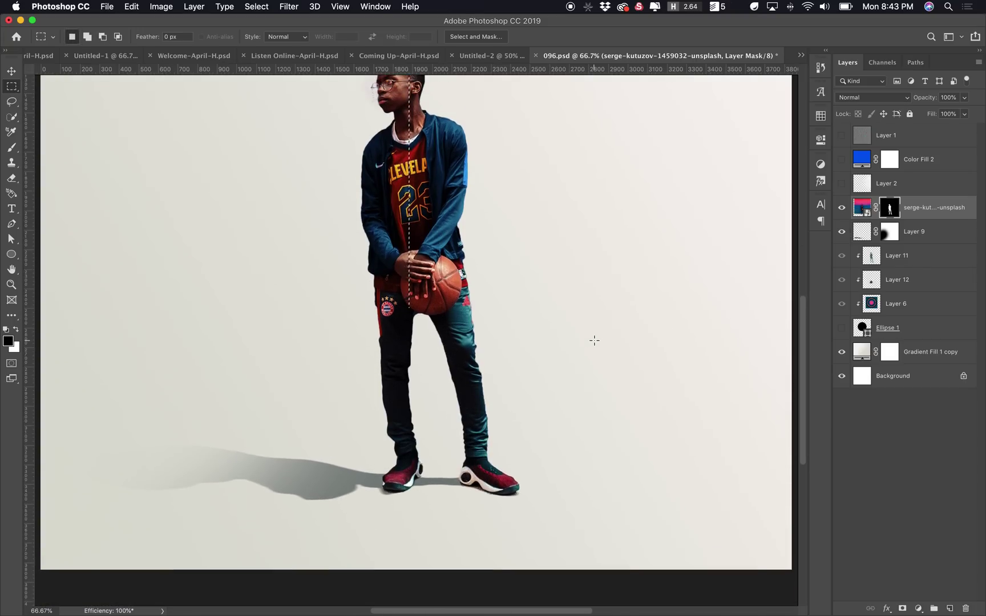
{"action": "key", "text": "v"}
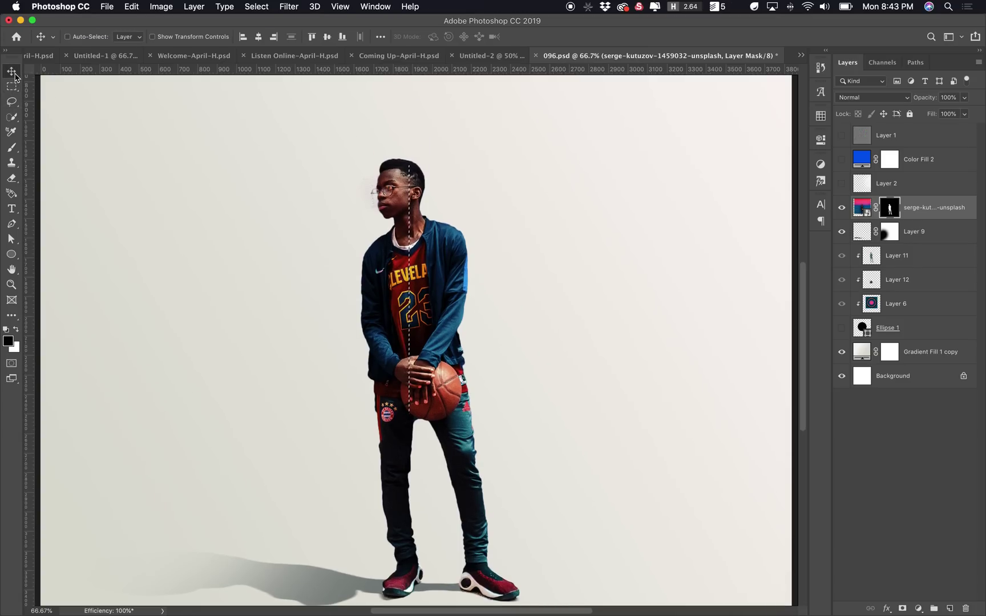
{"action": "left_click", "coordinate": [862, 208]}
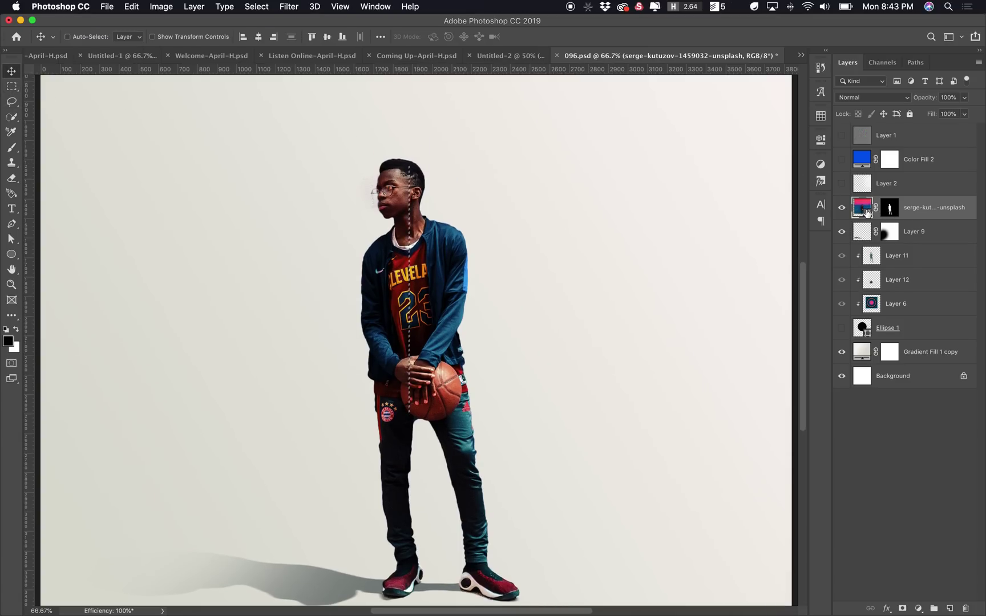
- Paste the pixel column as a new layer and stretch it across the full canvas width
{"action": "key", "text": "super+c"}
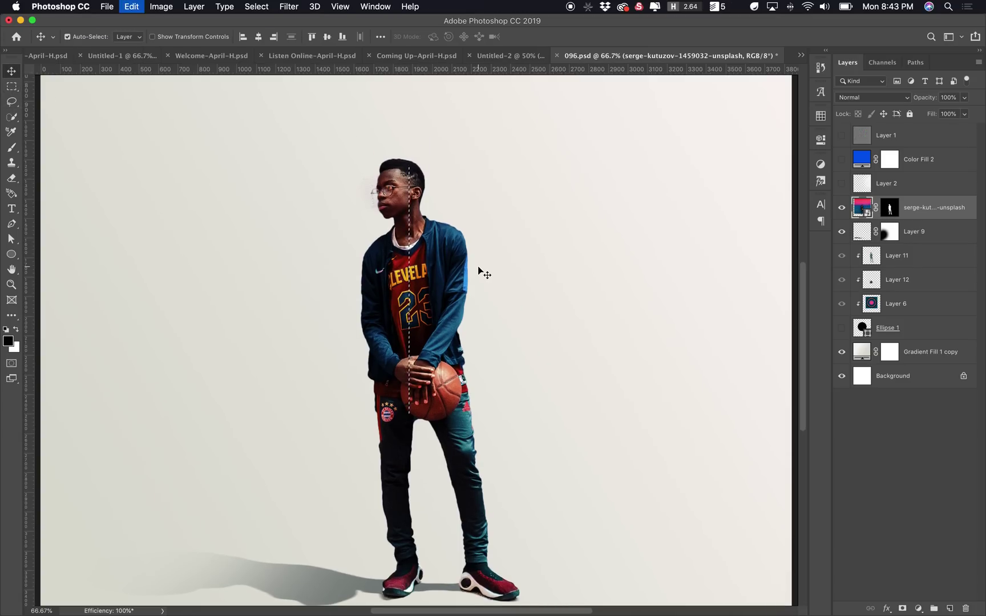
{"action": "key", "text": "super+v"}
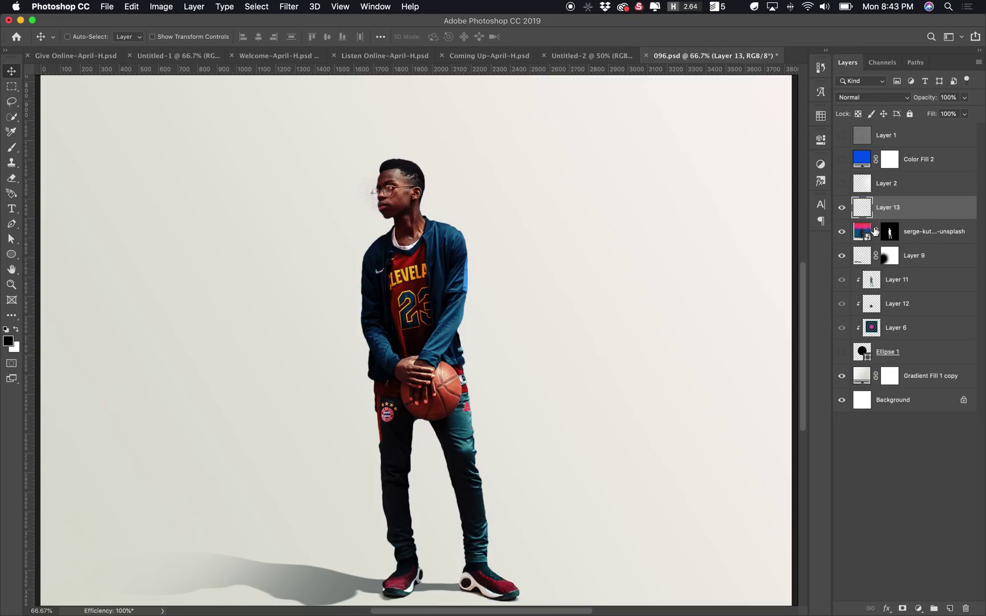
{"action": "left_click", "coordinate": [843, 231]}
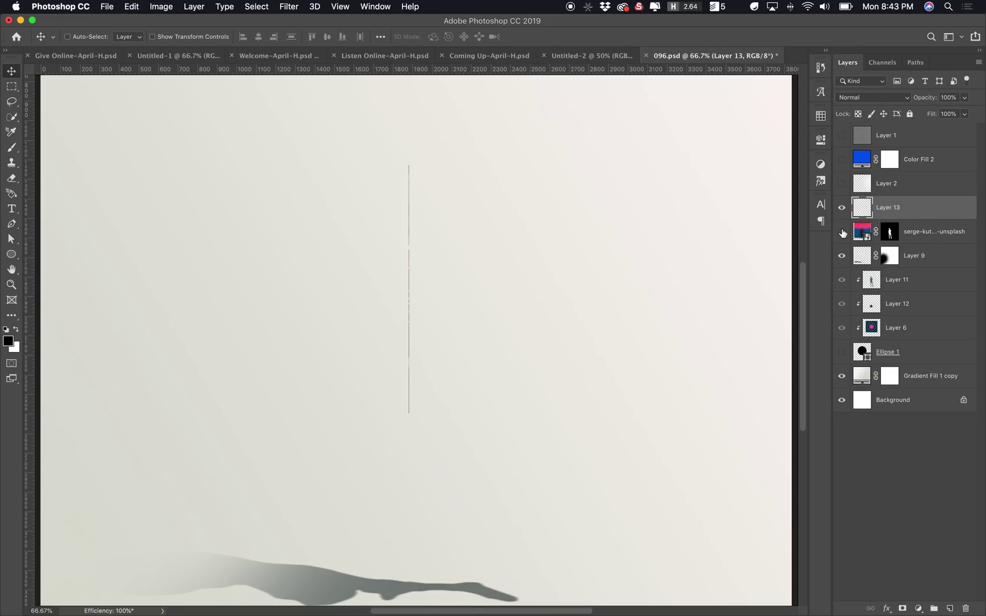
{"action": "left_click", "coordinate": [843, 232]}
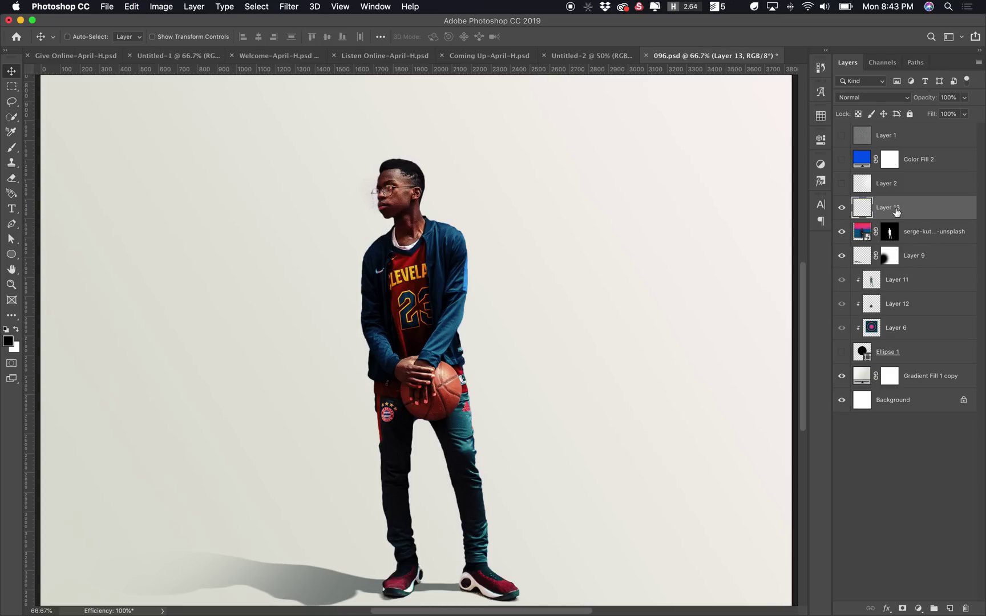
{"action": "key", "text": "super+t"}
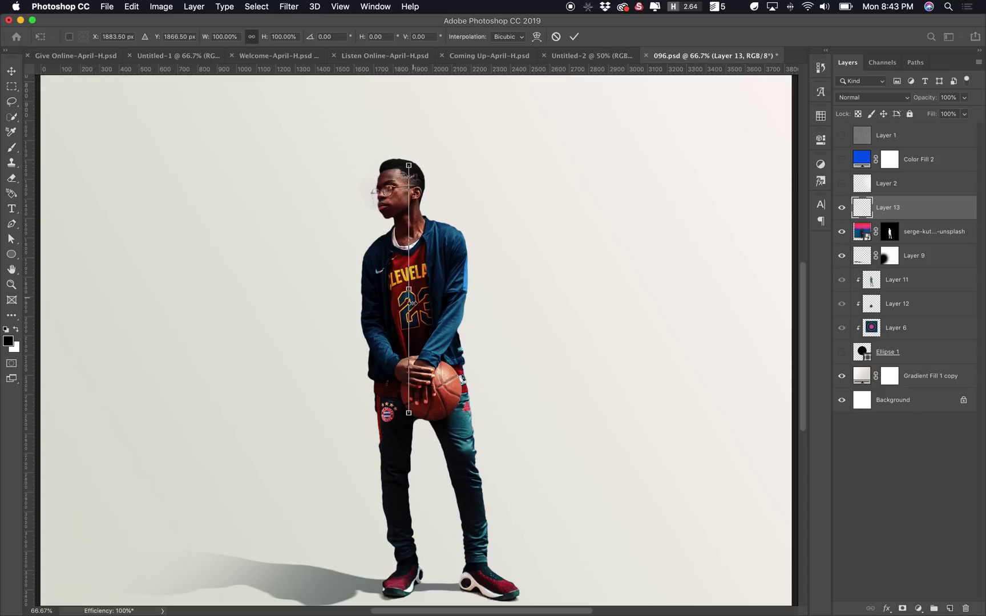
{"action": "left_click_drag", "start_coordinate": [410, 292], "coordinate": [795, 304]}
{"action": "key", "text": "super+z"}
{"action": "left_click_drag", "start_coordinate": [574, 322], "coordinate": [575, 322]}
- Commit the stretched stripes, zoom out to the whole canvas, and dismiss the Filter menu
{"action": "key", "text": "Return"}
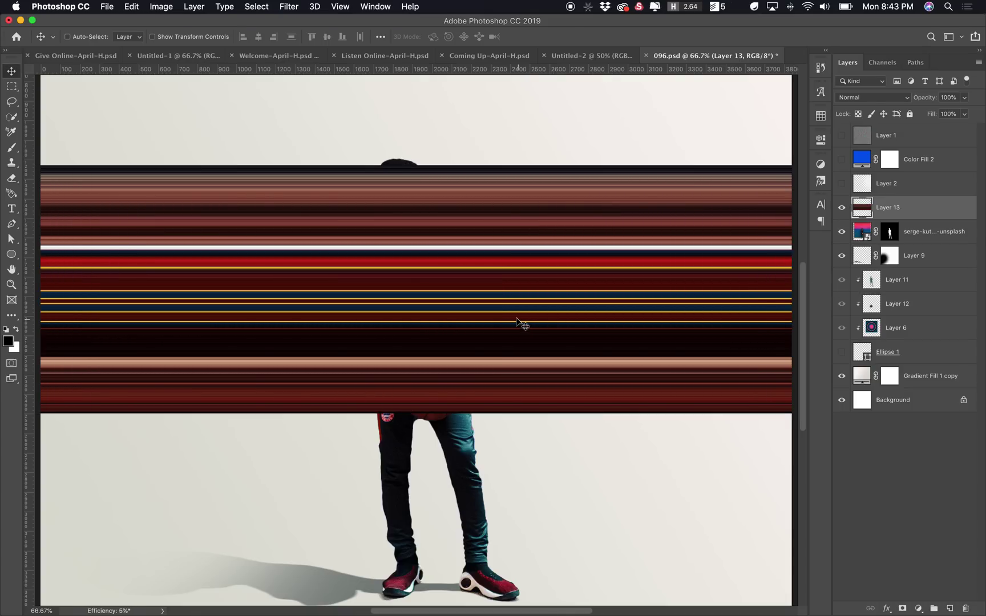
{"action": "key", "text": "super+minus"}
{"action": "key", "text": "super+minus"}
{"action": "key", "text": "super+minus"}
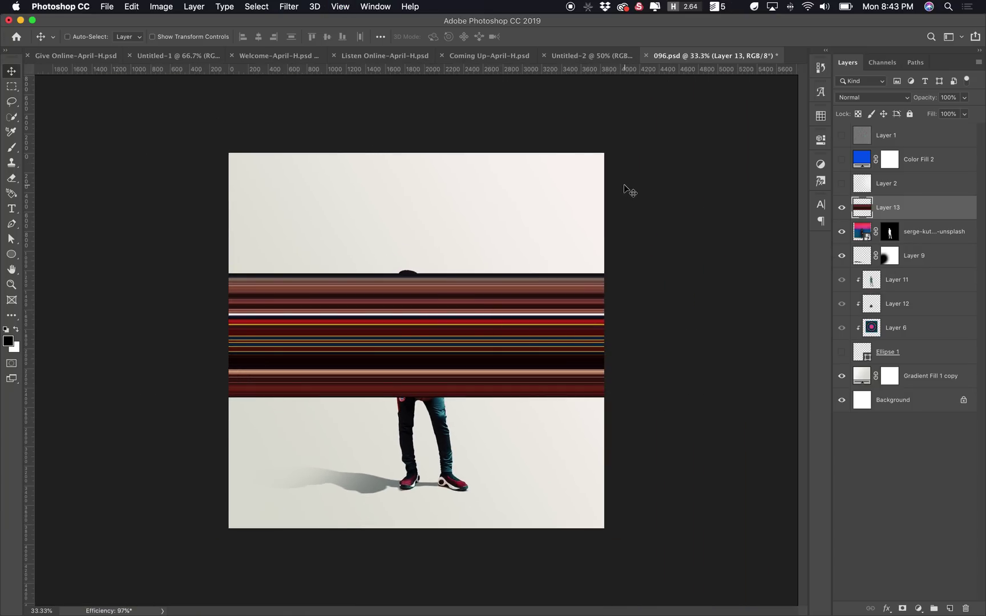
{"action": "left_click", "coordinate": [288, 7]}
{"action": "mouse_move", "coordinate": [322, 170]}
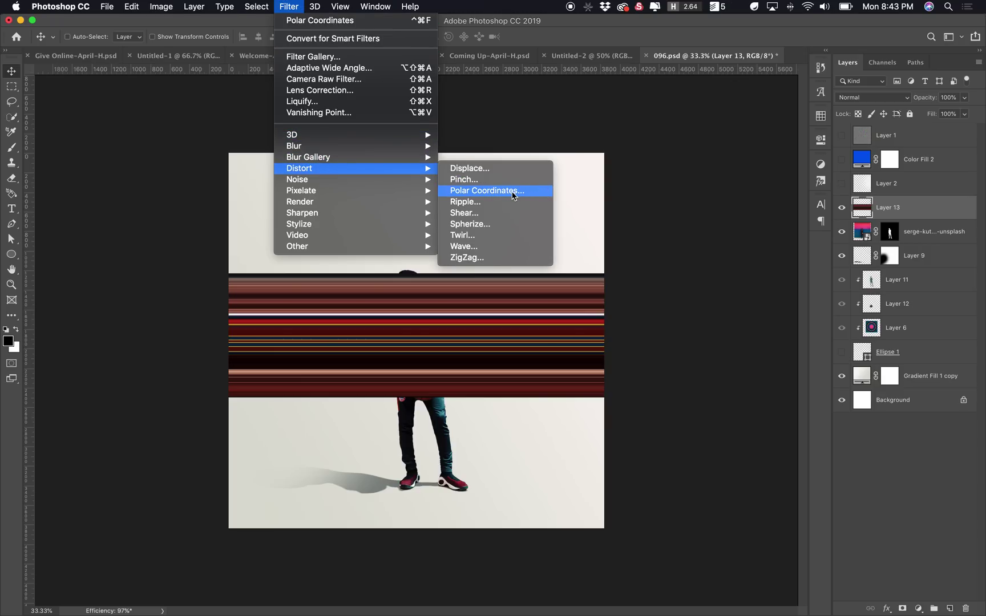
{"action": "key", "text": "Escape"}
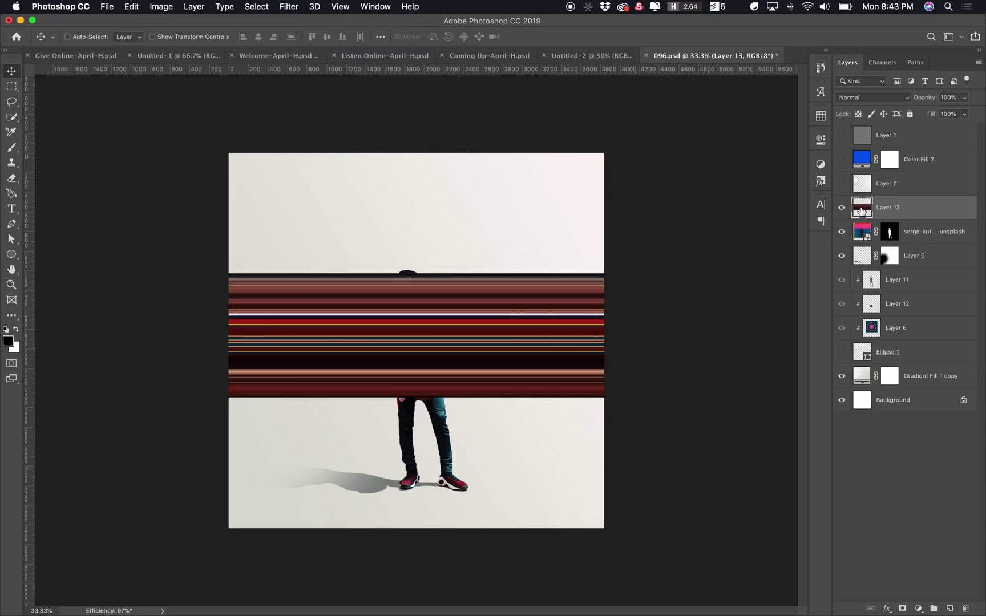
- Enlarge Layer 13's stripe band to about 116% and nudge it slightly lower
{"action": "key", "text": "super+t"}
{"action": "left_click_drag", "start_coordinate": [607, 335], "coordinate": [637, 335]}
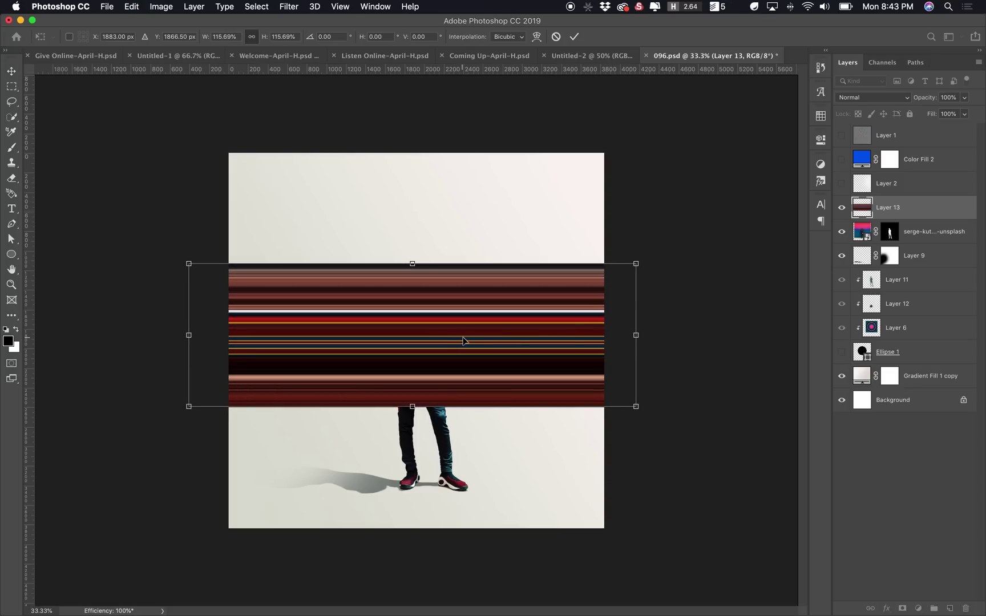
{"action": "key", "text": "Return"}
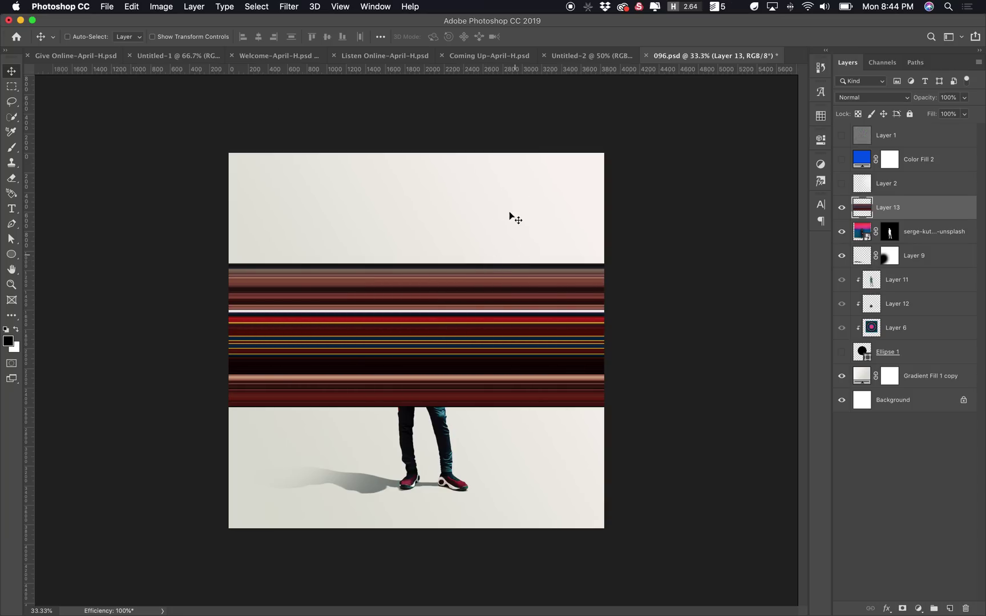
{"action": "mouse_move", "coordinate": [456, 343]}
{"action": "left_mouse_down"}
{"action": "mouse_move", "coordinate": [456, 361]}
{"action": "mouse_move", "coordinate": [454, 345]}
{"action": "left_mouse_up"}
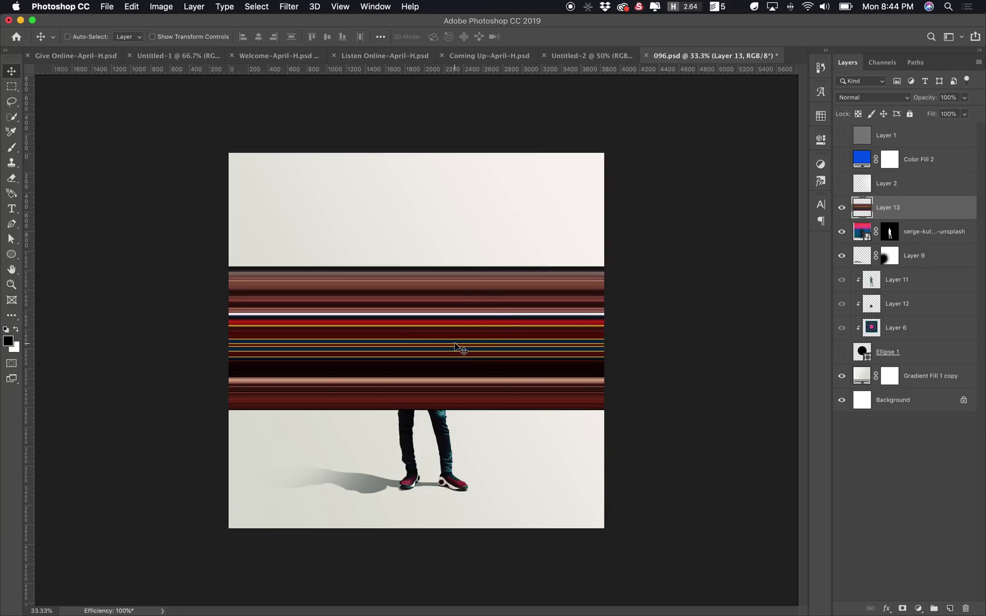
- Duplicate the stripes onto a new Layer 14, hide Layer 13, and select the whole canvas
{"action": "key", "text": "super+a"}
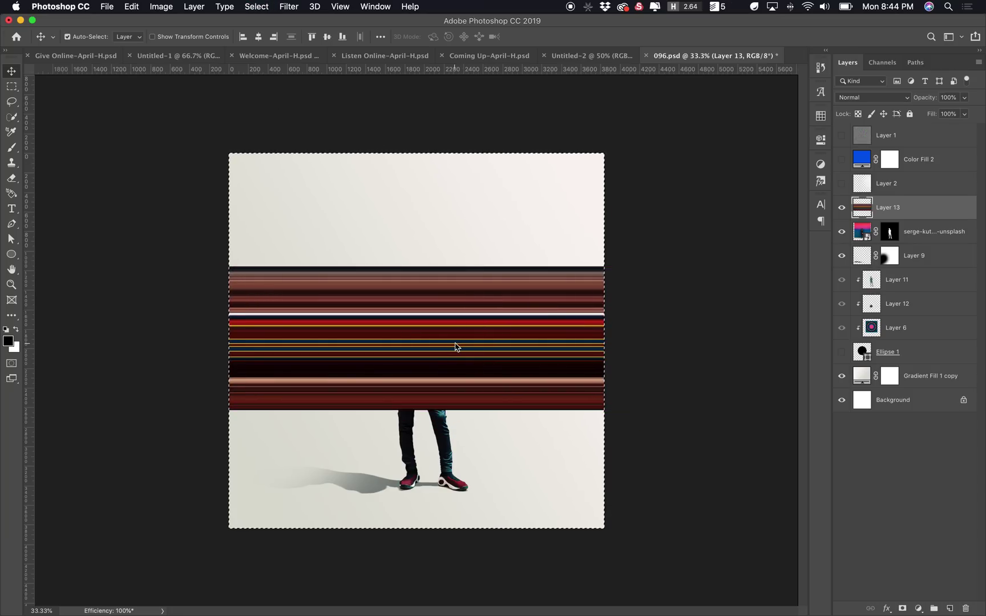
{"action": "key", "text": "super+j"}
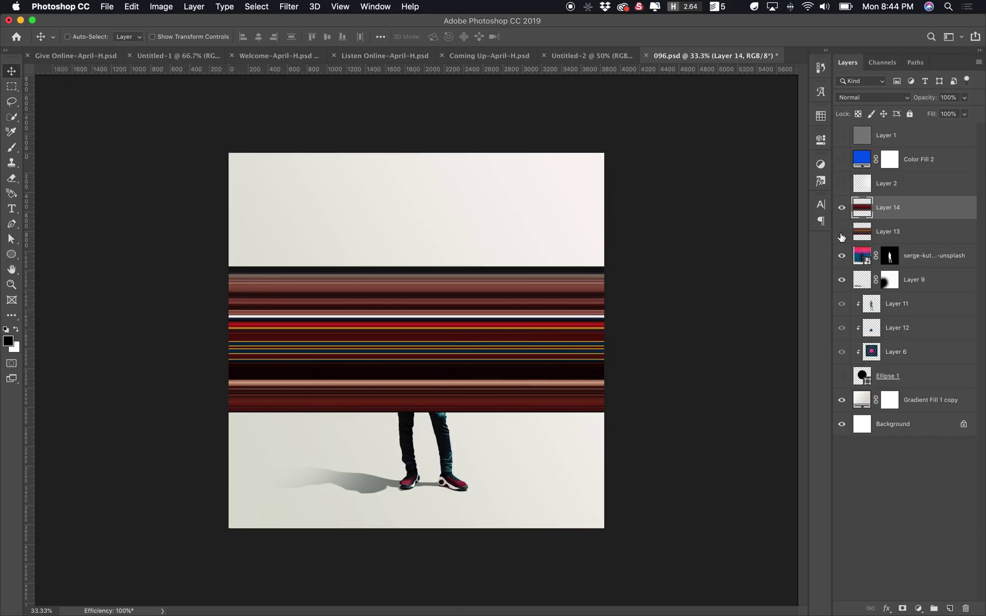
{"action": "left_click", "coordinate": [842, 231]}
{"action": "key", "text": "super+t"}
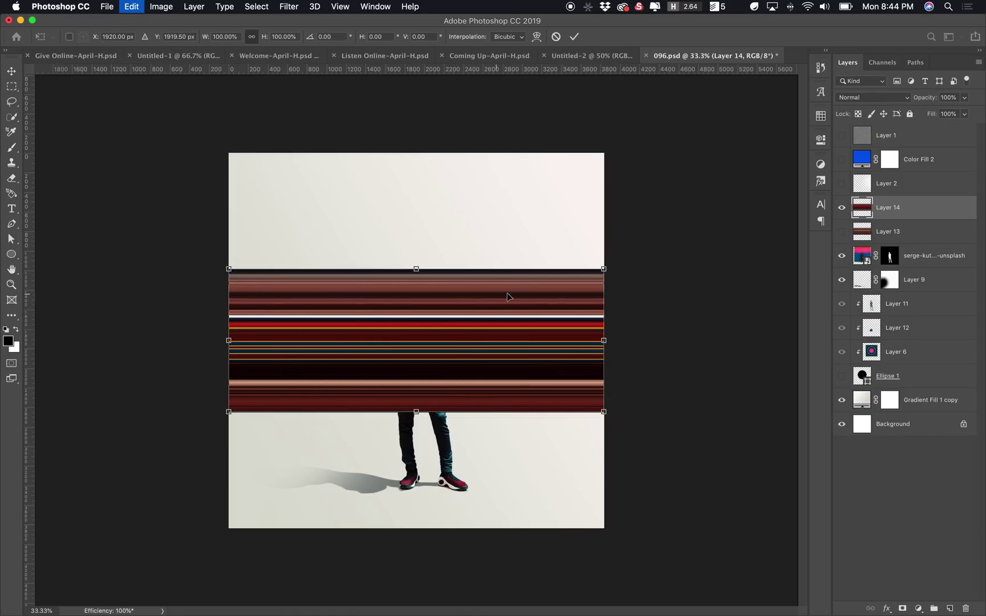
{"action": "key", "text": "Return"}
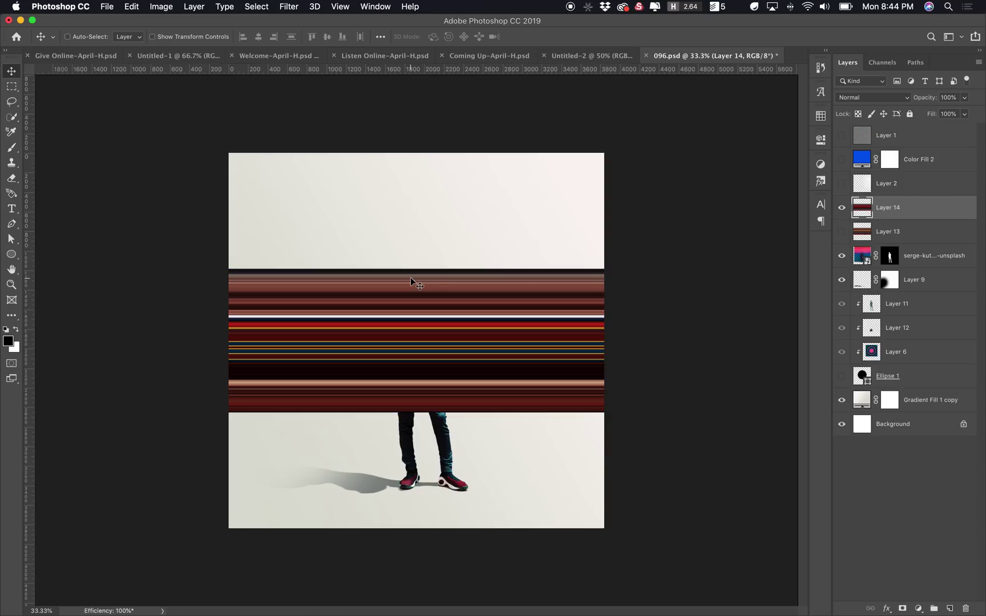
{"action": "key", "text": "super+a"}
{"action": "left_click", "coordinate": [290, 6]}
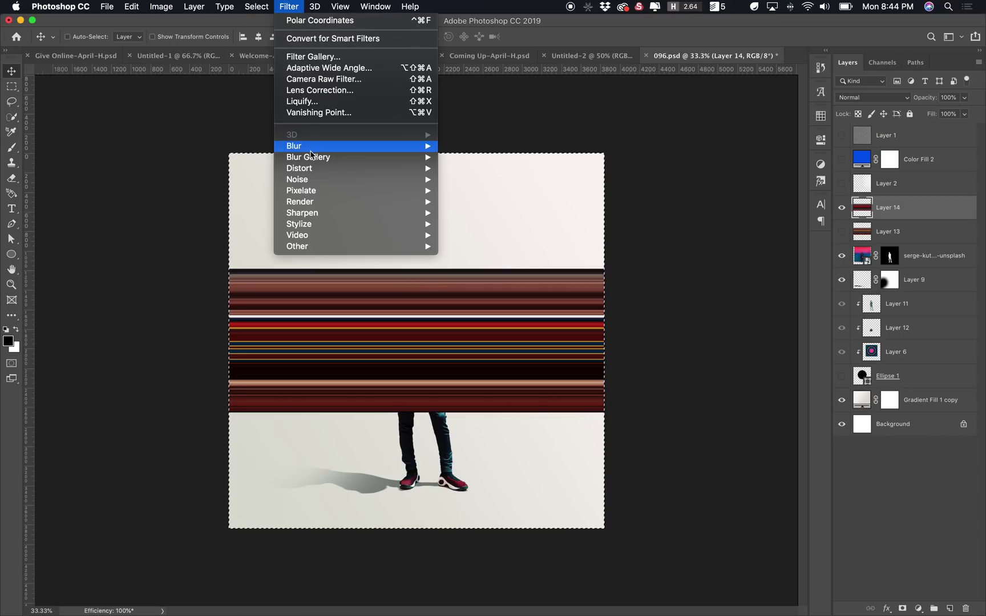
{"action": "left_click", "coordinate": [502, 191]}
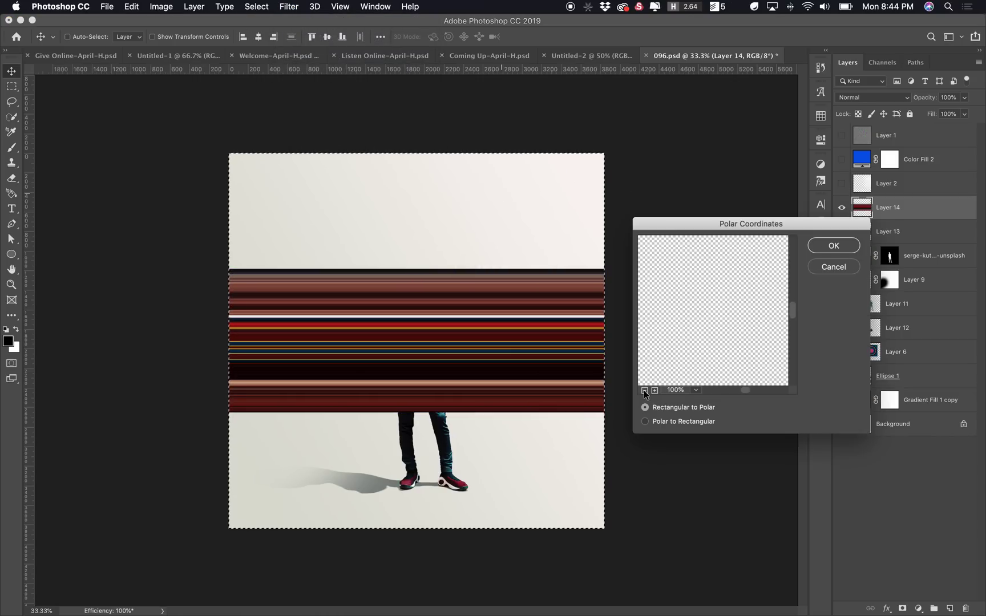
{"action": "left_click", "coordinate": [645, 389]}
{"action": "left_click", "coordinate": [644, 390]}
{"action": "left_click", "coordinate": [644, 389]}
{"action": "left_click", "coordinate": [645, 390]}
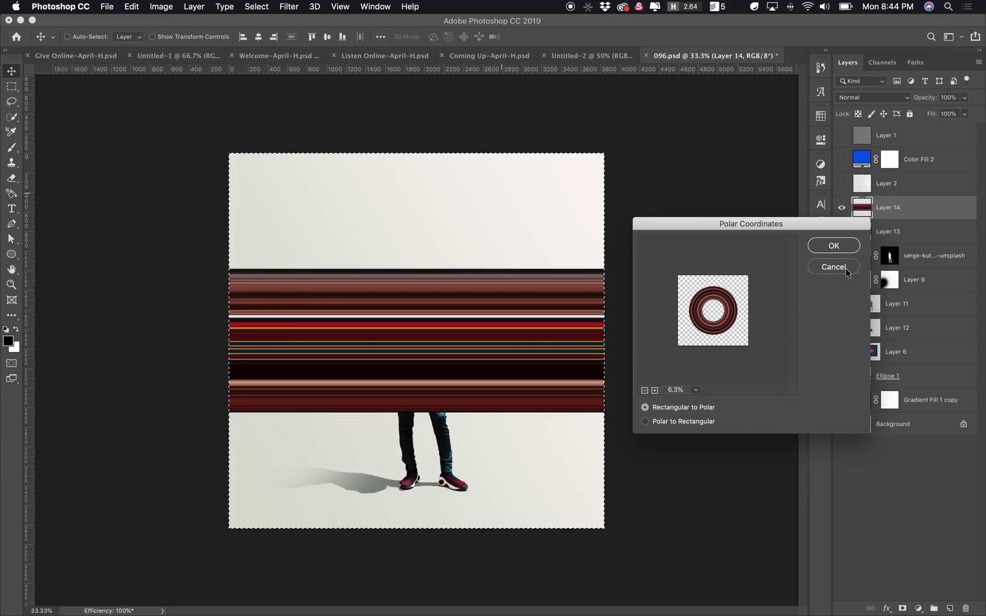
{"action": "left_click", "coordinate": [837, 245]}
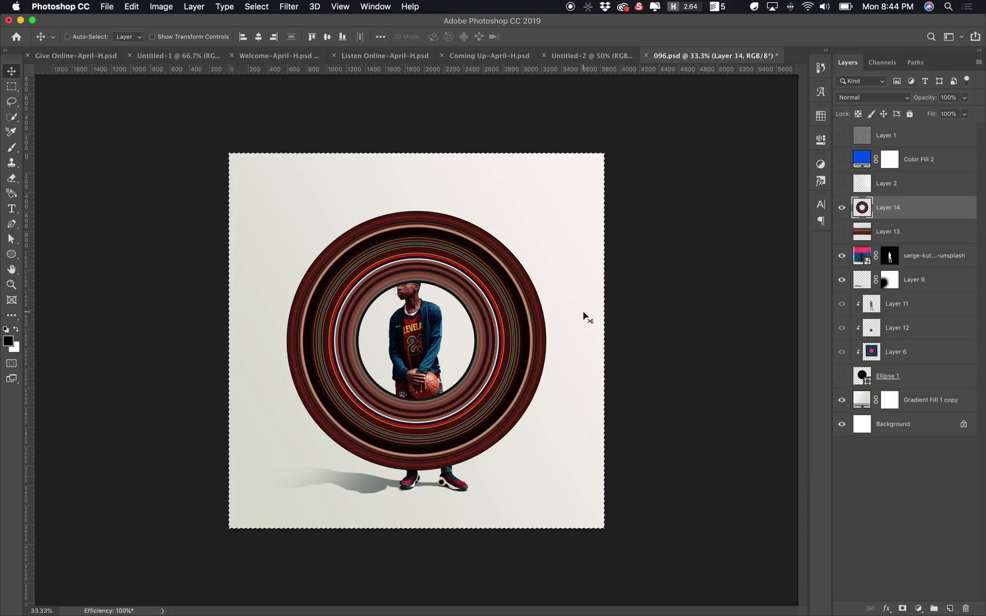
{"action": "key", "text": "super+z"}
{"action": "key", "text": "super+d"}
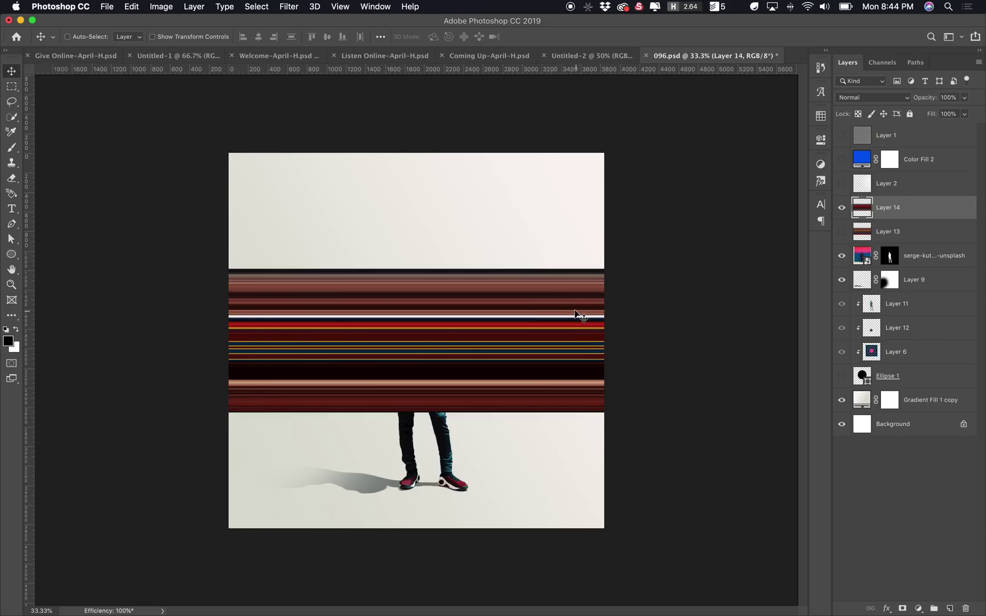
- Shift Layer 14's stripe band upward, trial Polar Coordinates, then undo it
{"action": "left_click", "coordinate": [843, 208]}
{"action": "left_click", "coordinate": [843, 208]}
{"action": "left_click_drag", "start_coordinate": [565, 396], "coordinate": [555, 499]}
{"action": "left_click", "coordinate": [289, 6]}
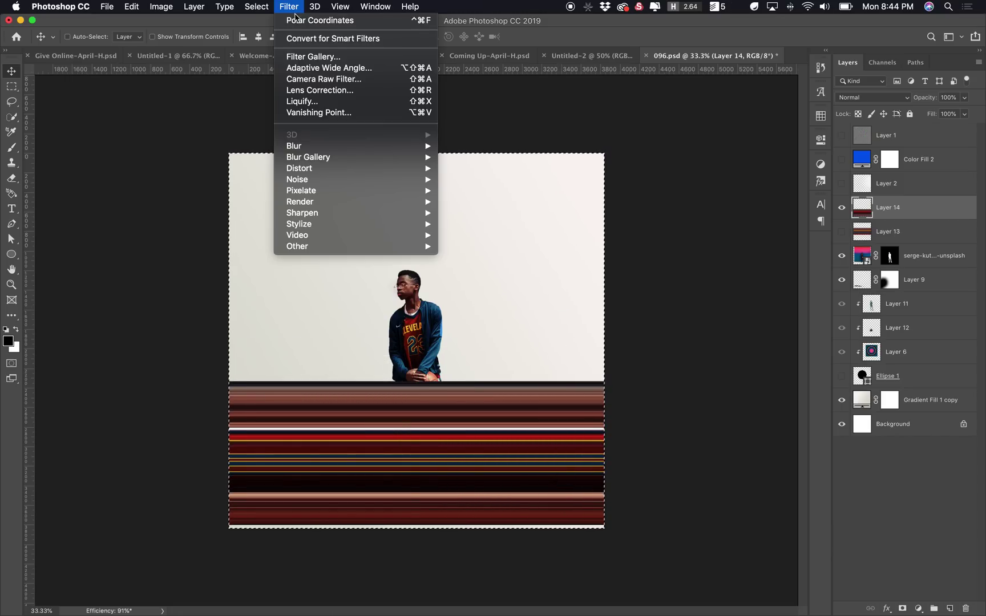
{"action": "left_click", "coordinate": [298, 23]}
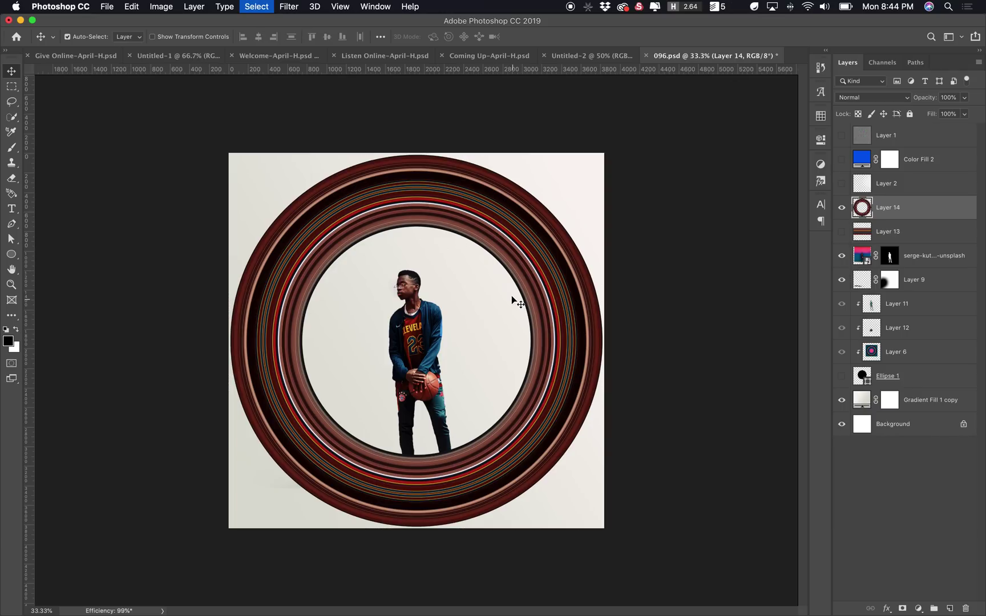
{"action": "key", "text": "super+z"}
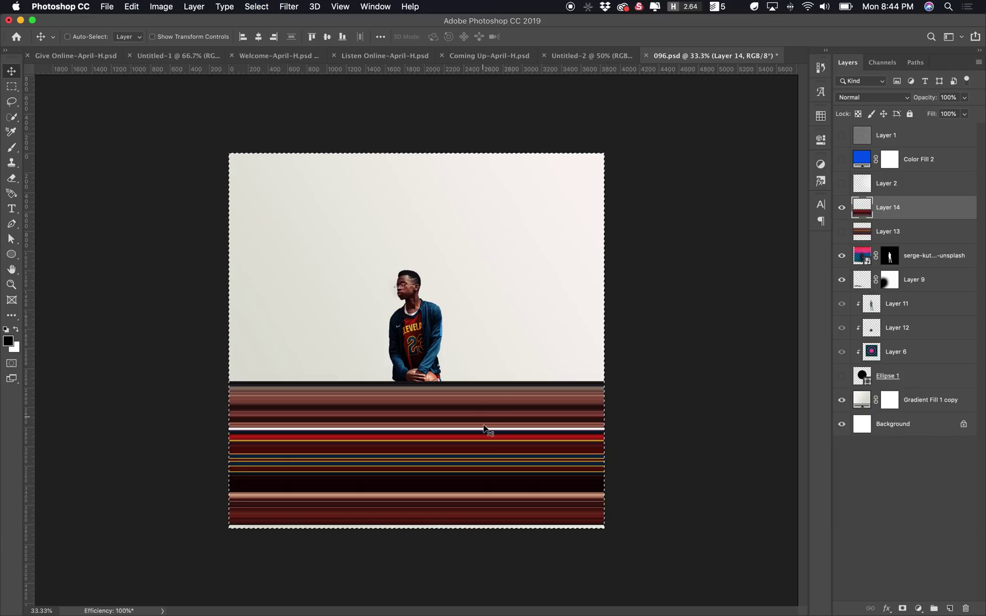
- Move the band to the canvas top, apply Polar Coordinates, and place Layer 14 below Ellipse 1
{"action": "left_click_drag", "start_coordinate": [440, 420], "coordinate": [451, 255]}
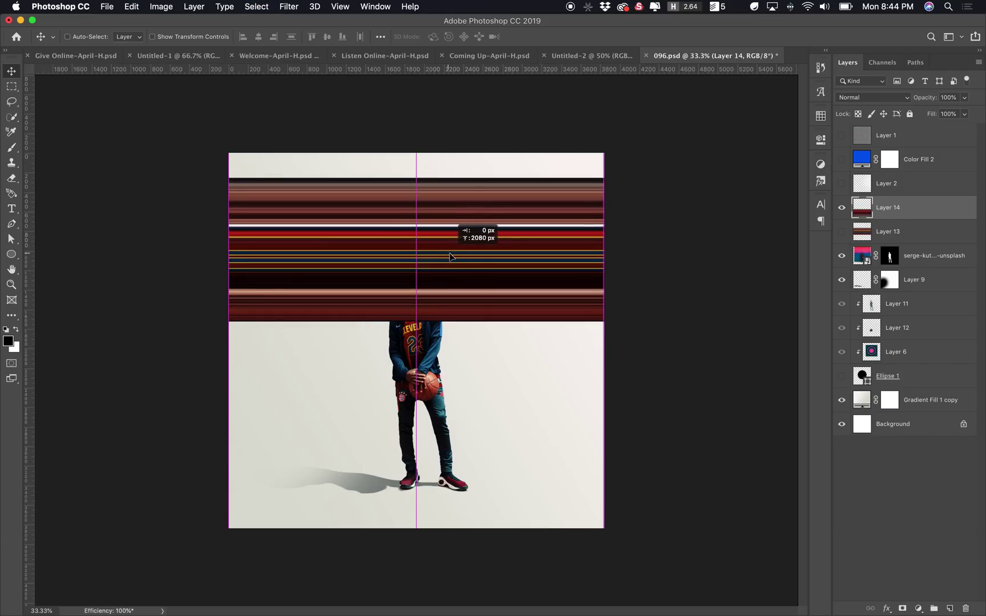
{"action": "key", "text": "super+a"}
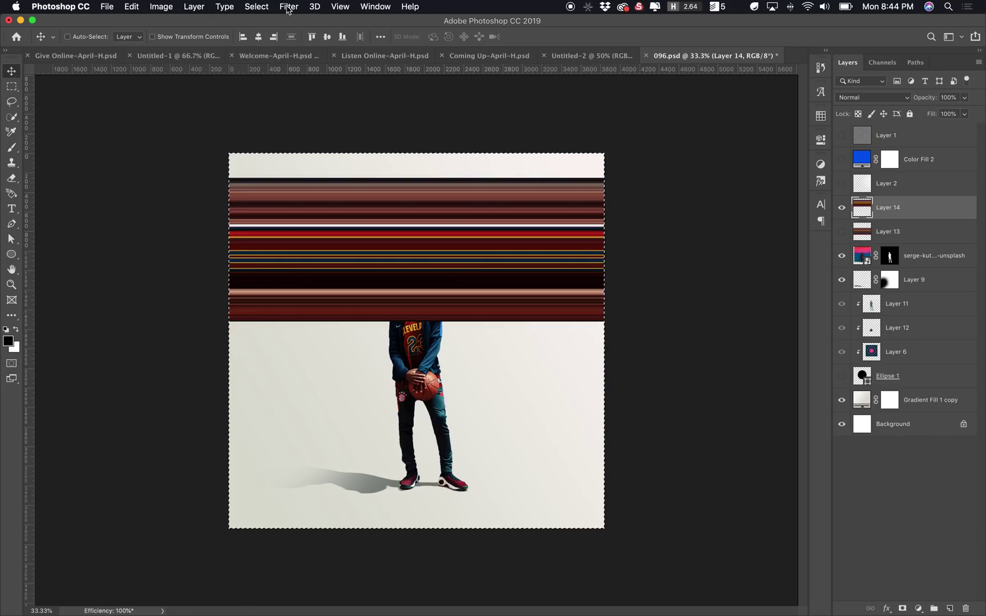
{"action": "left_click", "coordinate": [282, 7]}
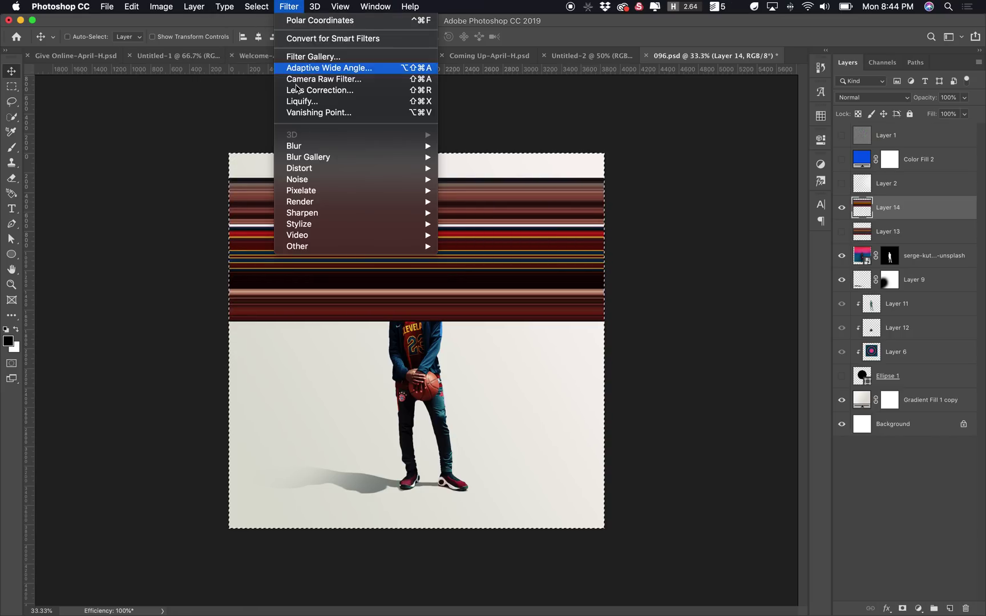
{"action": "left_click", "coordinate": [313, 21]}
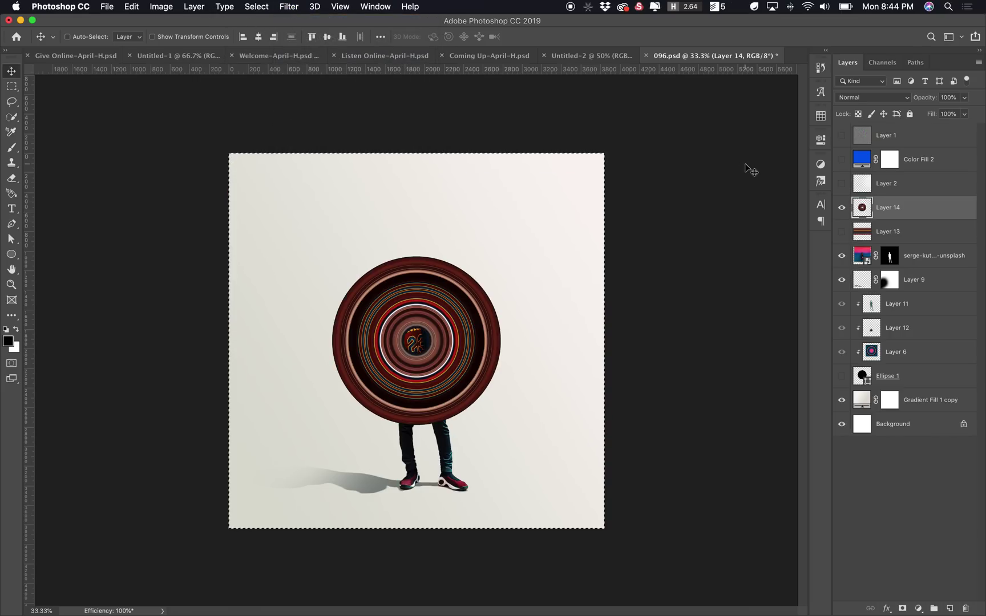
{"action": "left_click_drag", "start_coordinate": [924, 211], "coordinate": [908, 379]}
- Scale the Layer 14 ring to about 118% around its centre and deselect
{"action": "key", "text": "super+t"}
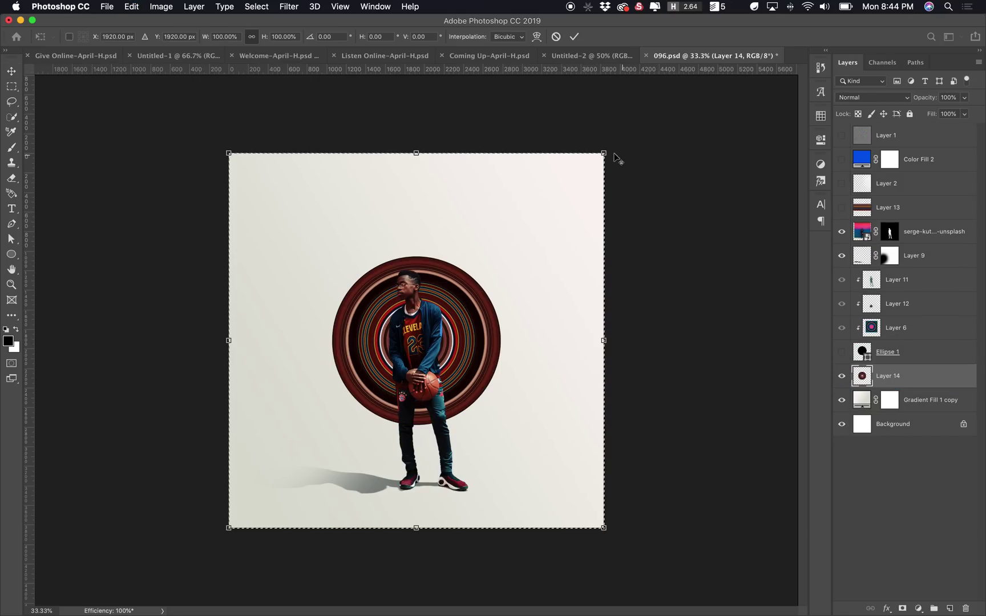
{"action": "left_click_drag", "start_coordinate": [611, 148], "coordinate": [645, 121]}
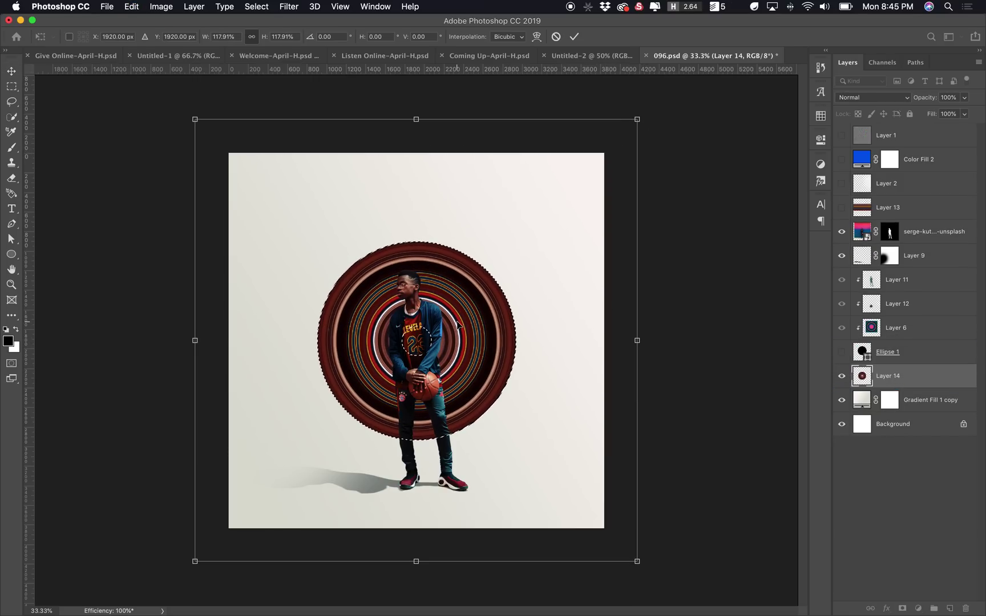
{"action": "key", "text": "Return"}
{"action": "key", "text": "super+d"}
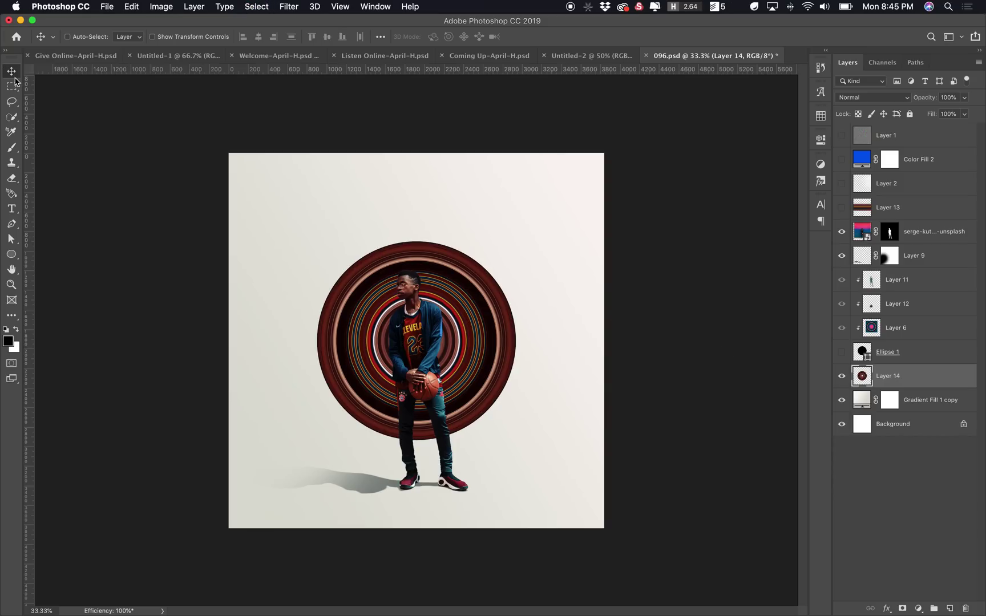